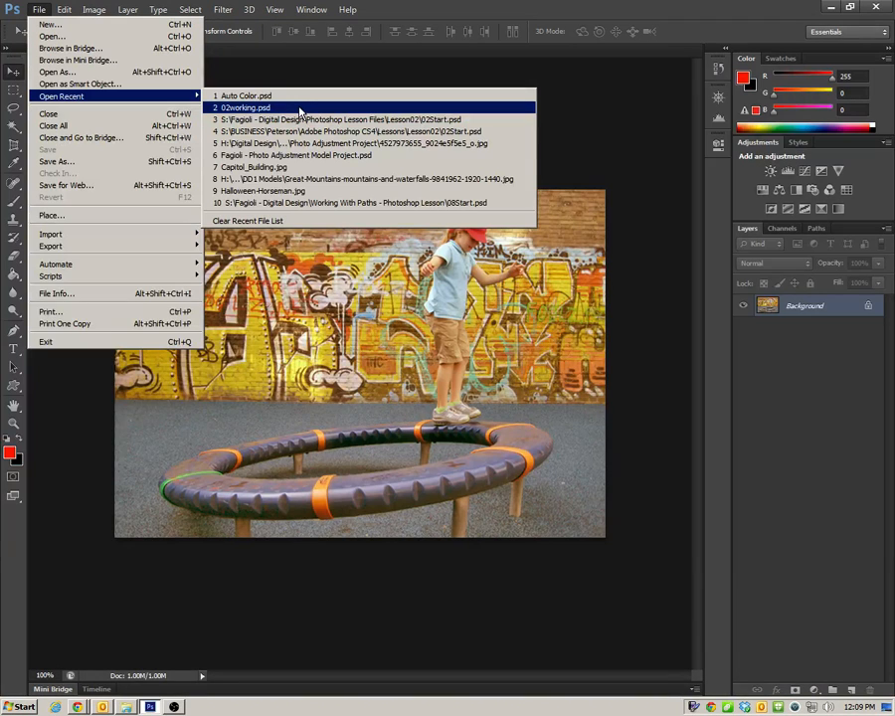
# Open the recent file 02working.psd and add a Color Balance adjustment layer with the tone set to Midtones.
pyautogui.click(299, 108)
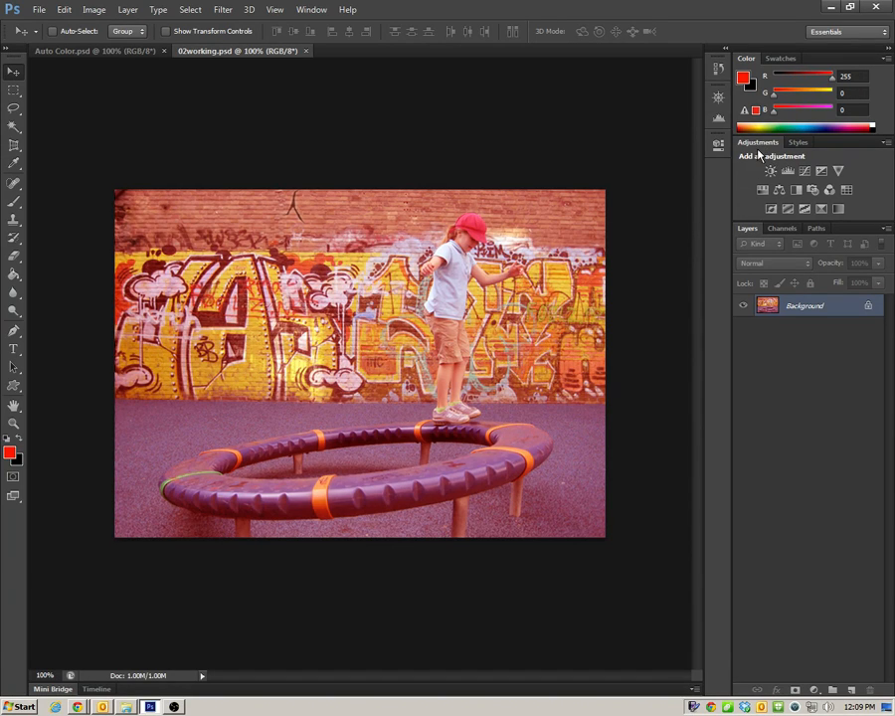
pyautogui.click(781, 193)
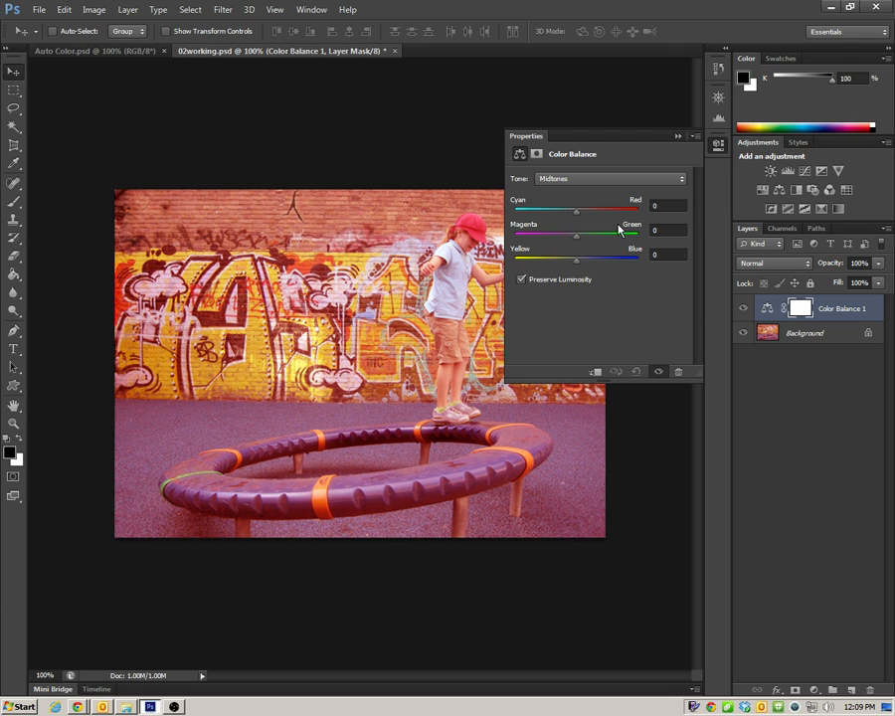
pyautogui.click(590, 179)
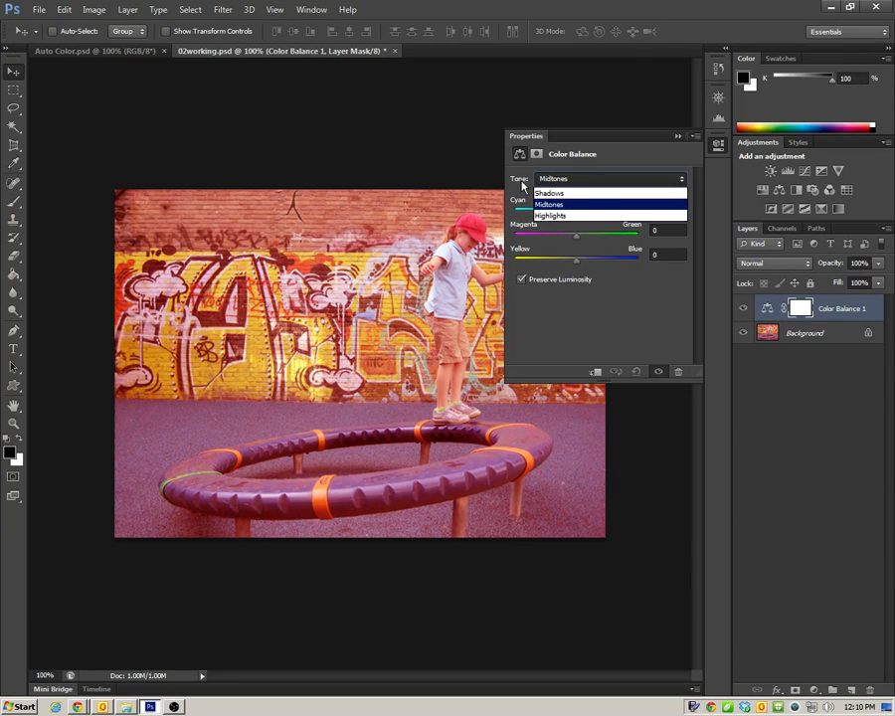
pyautogui.click(587, 206)
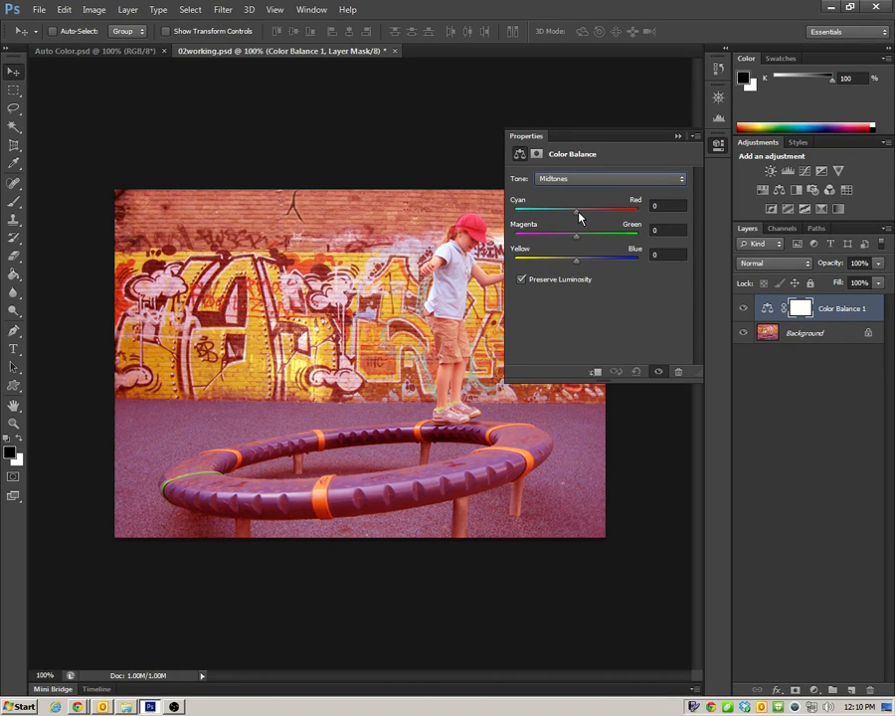
# Shift the midtones' Cyan–Red balance to about -63 and Yellow–Blue to about -30 to reduce the red cast.
pyautogui.moveTo(579, 218); pyautogui.dragTo(495, 224)
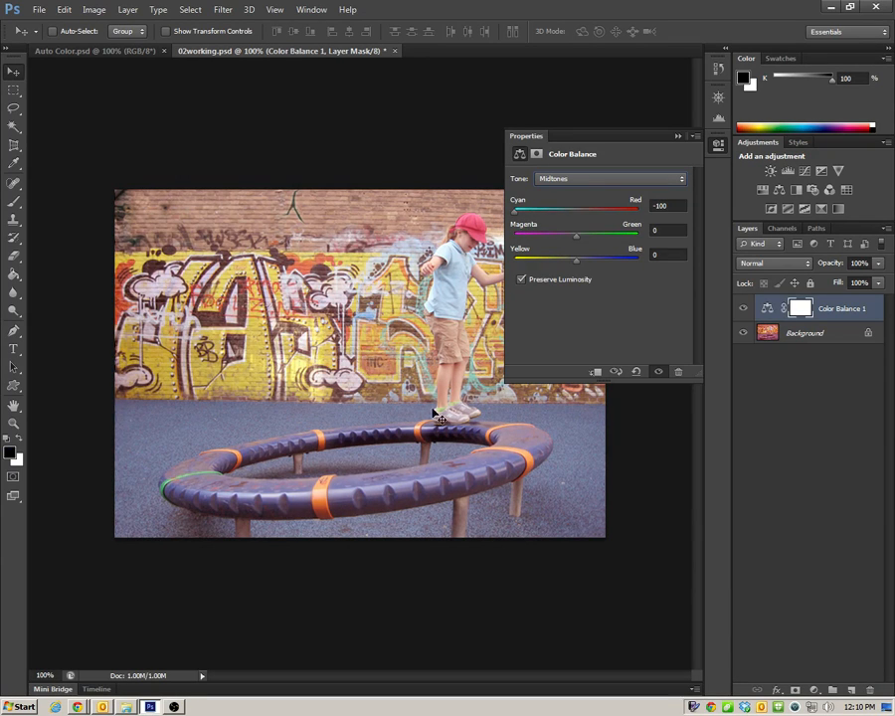
pyautogui.moveTo(515, 212); pyautogui.dragTo(532, 213)
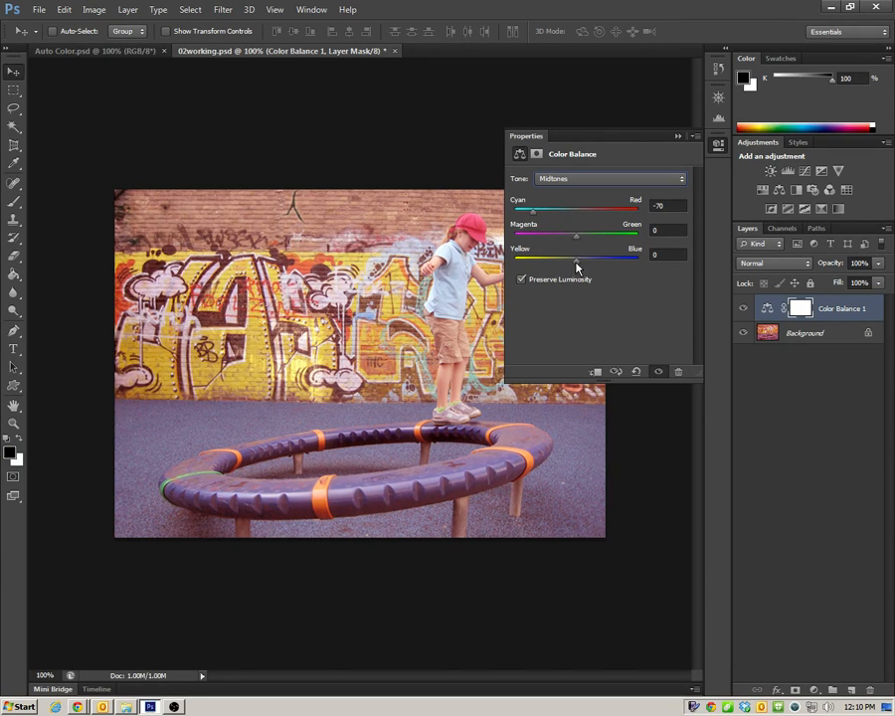
pyautogui.moveTo(578, 267)
pyautogui.mouseDown()
pyautogui.moveTo(562, 266)
pyautogui.moveTo(545, 241)
pyautogui.moveTo(608, 238)
pyautogui.moveTo(577, 242)
pyautogui.mouseUp()
pyautogui.moveTo(533, 212); pyautogui.dragTo(535, 212)
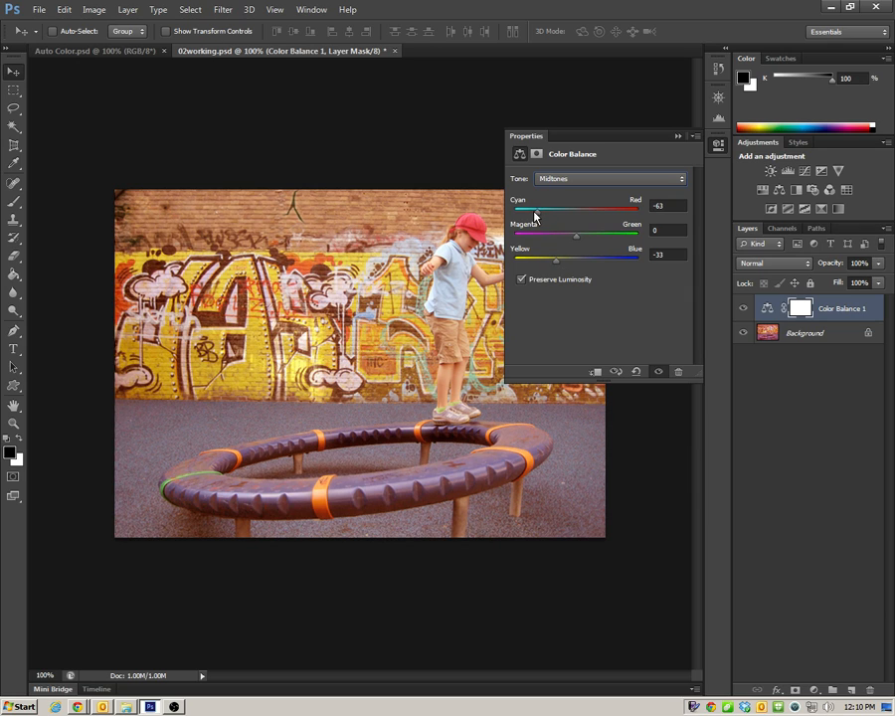
pyautogui.moveTo(559, 267); pyautogui.dragTo(562, 267)
pyautogui.click(719, 146)
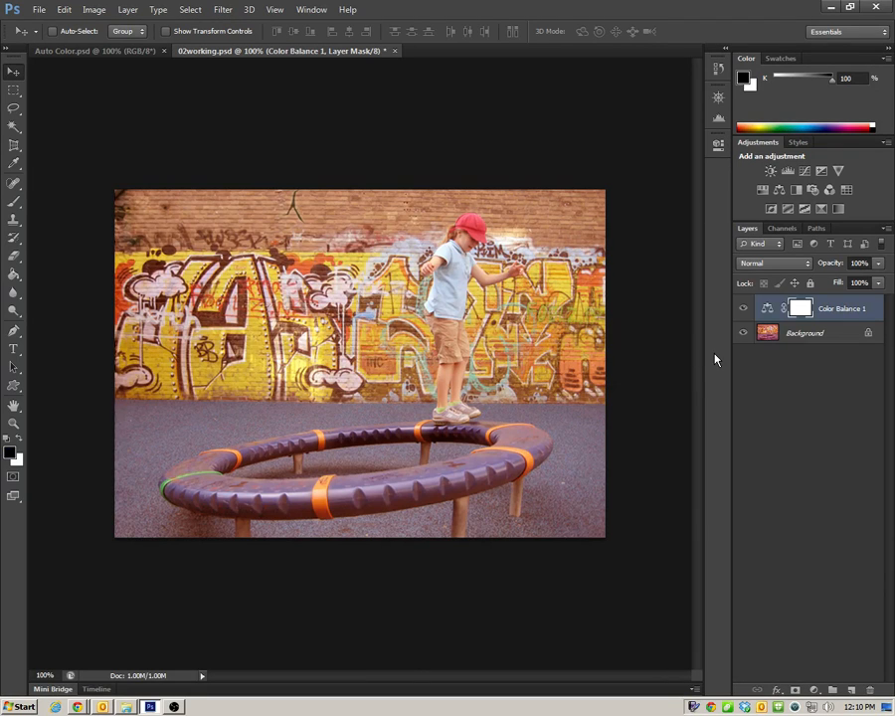
# Examine the image's histogram in Expanded View with the channel set to RGB.
pyautogui.click(833, 309)
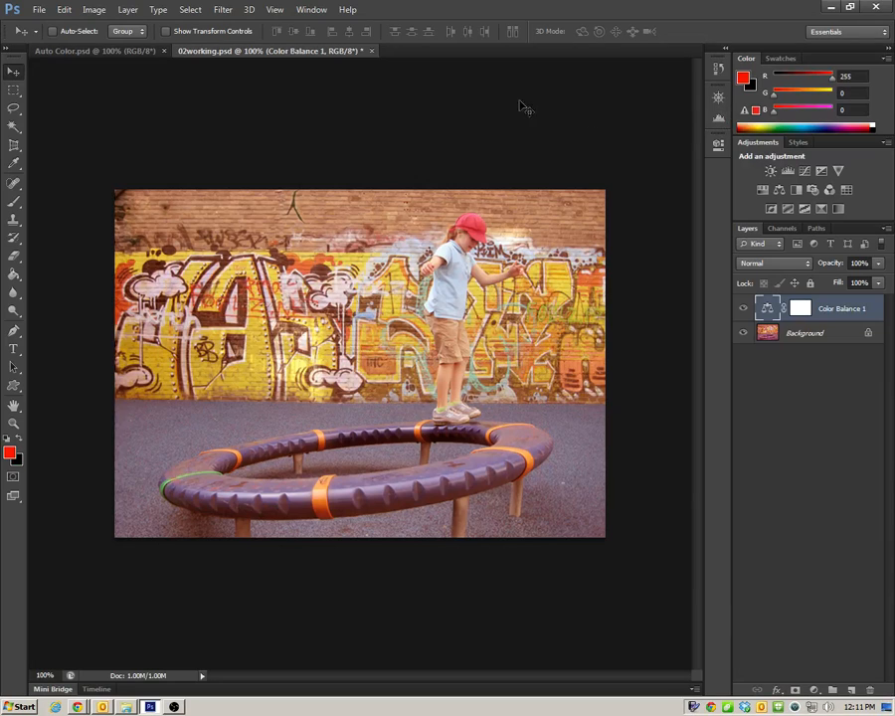
pyautogui.click(314, 12)
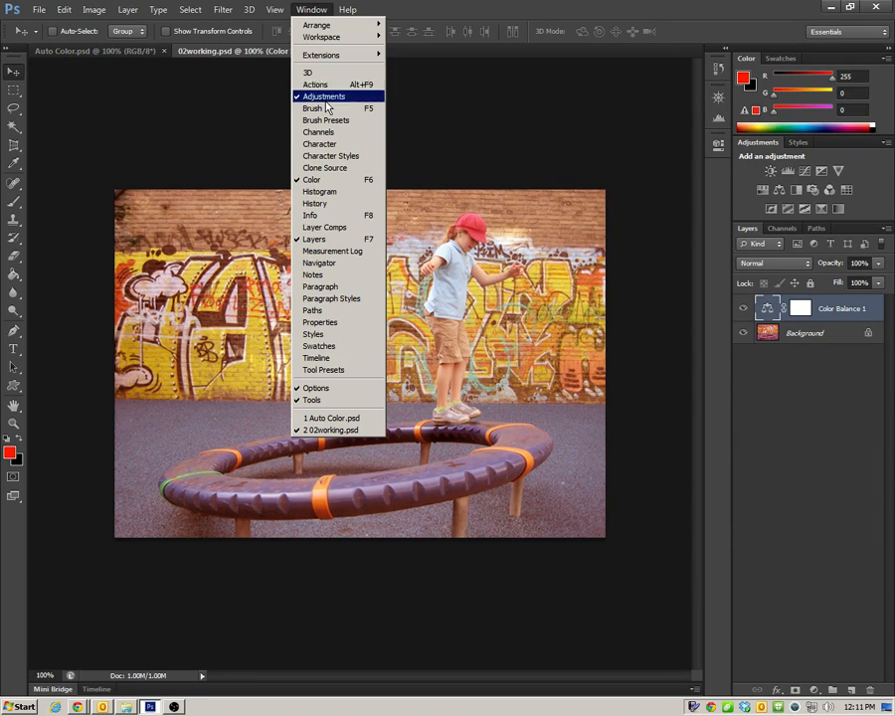
pyautogui.click(338, 194)
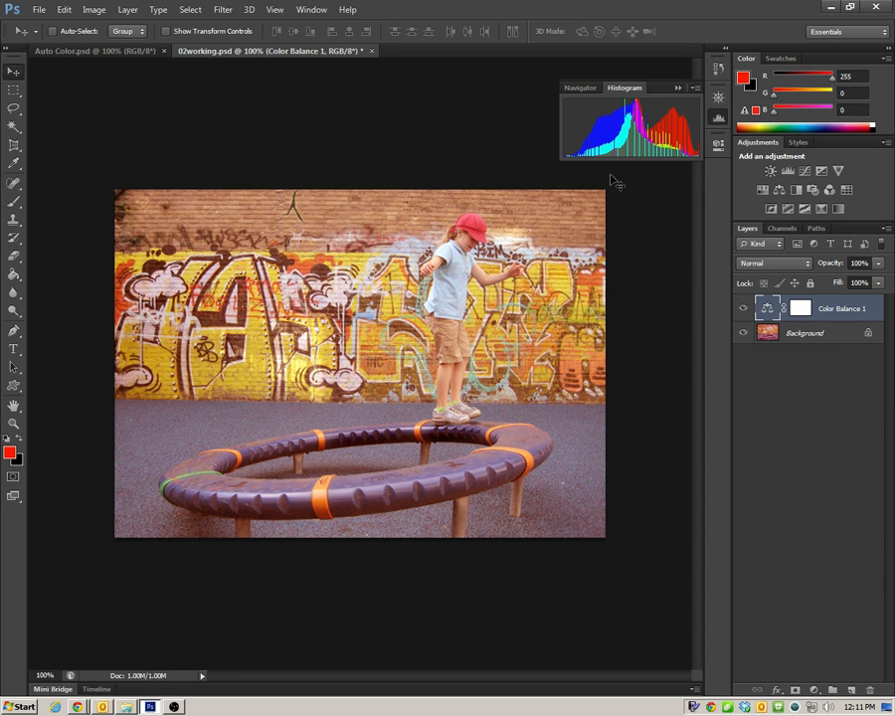
pyautogui.click(679, 90)
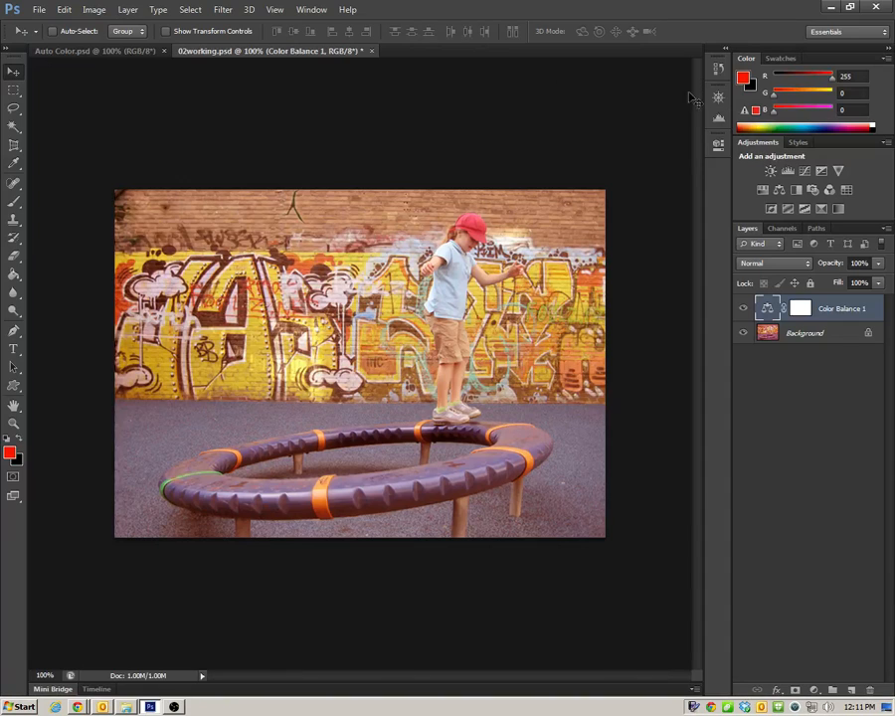
pyautogui.click(718, 119)
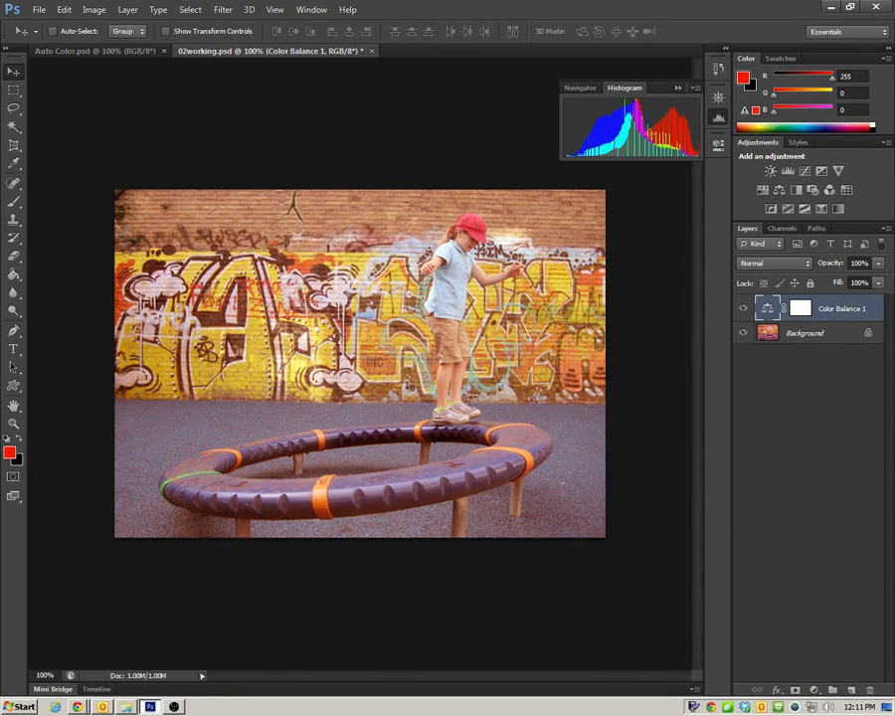
pyautogui.click(697, 90)
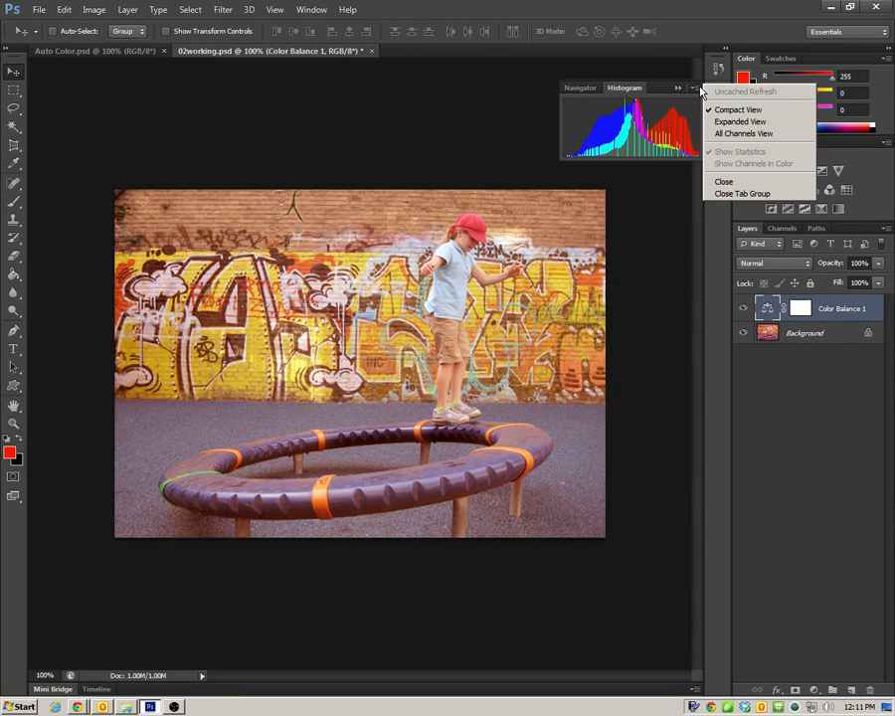
pyautogui.click(774, 126)
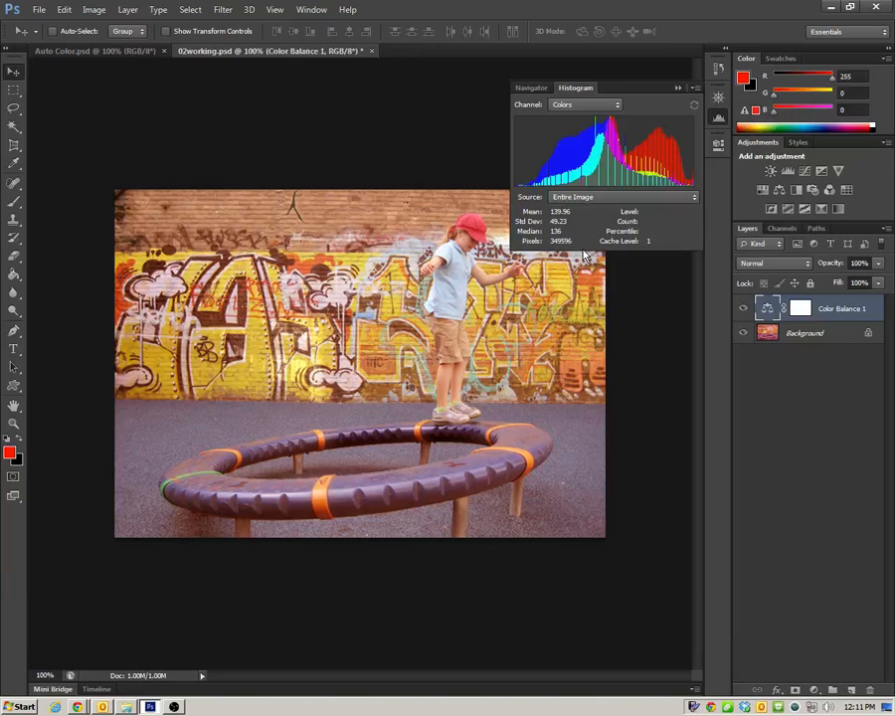
pyautogui.click(617, 106)
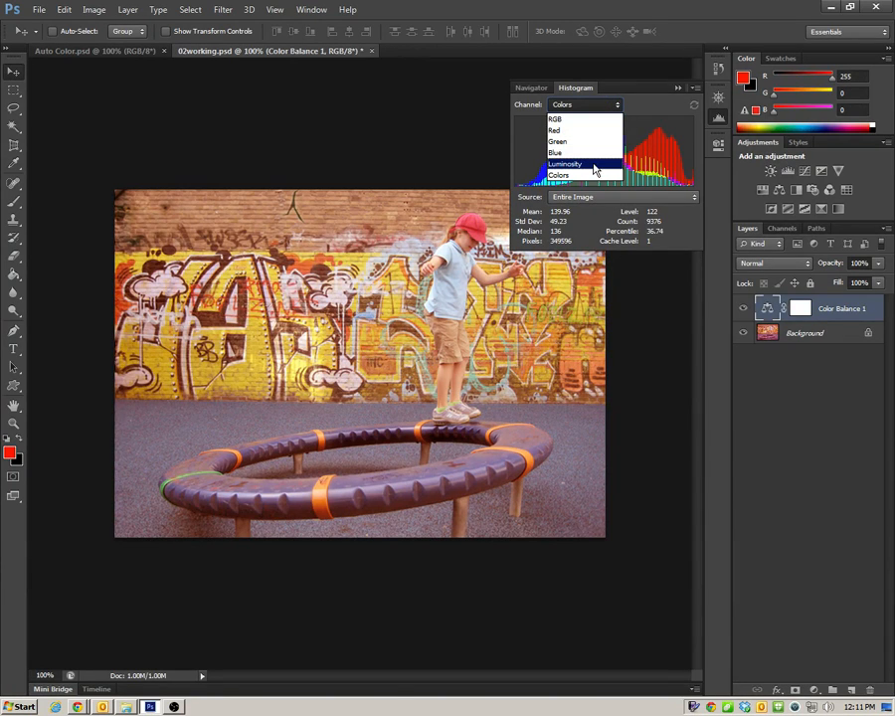
pyautogui.click(576, 121)
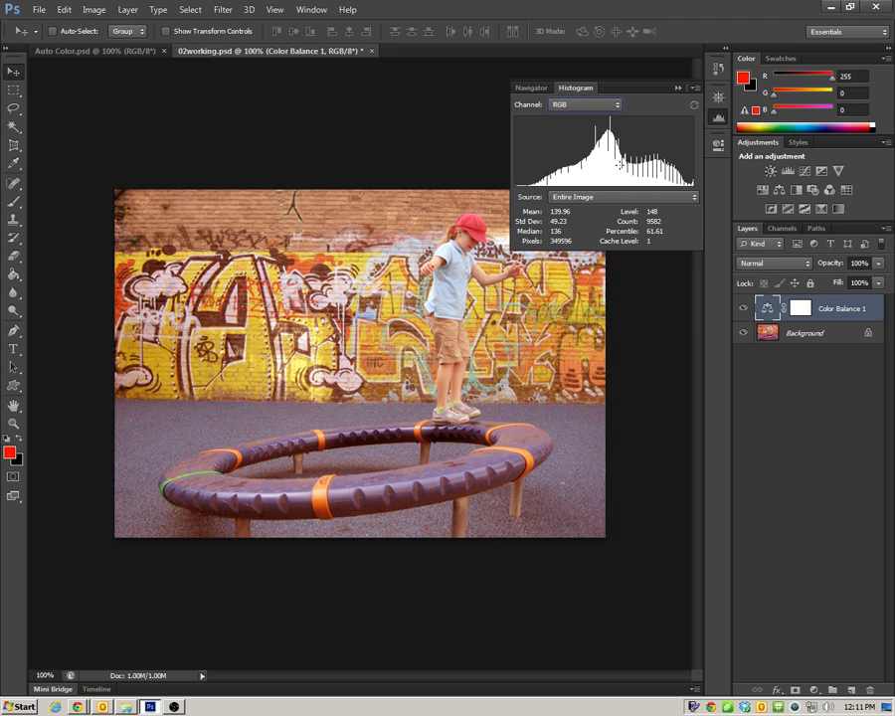
# Add a Levels adjustment layer above Color Balance 1, compare it with the histogram, and keep its channel at RGB.
pyautogui.click(789, 172)
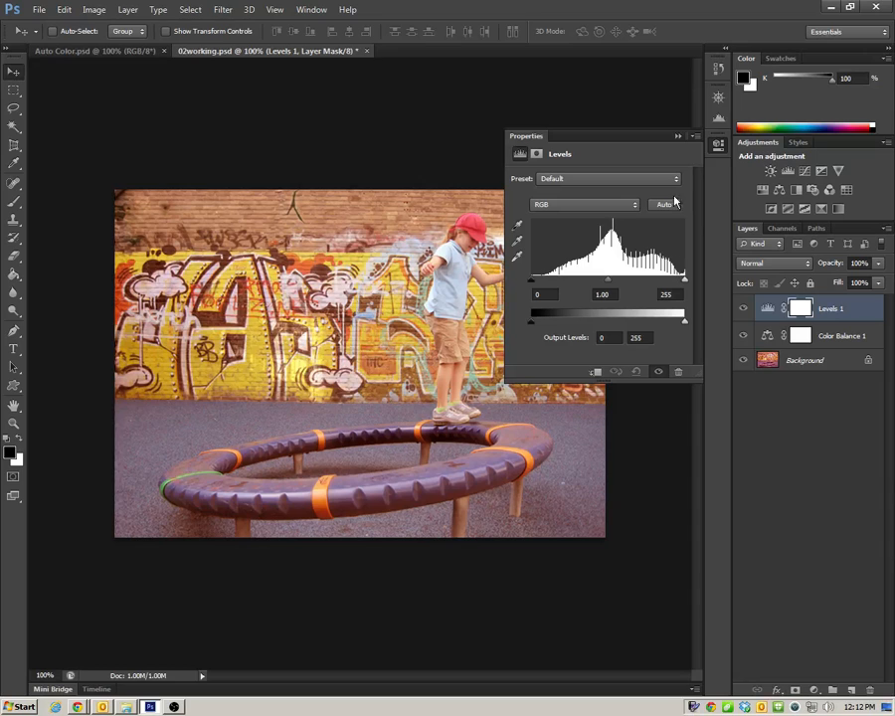
pyautogui.click(718, 117)
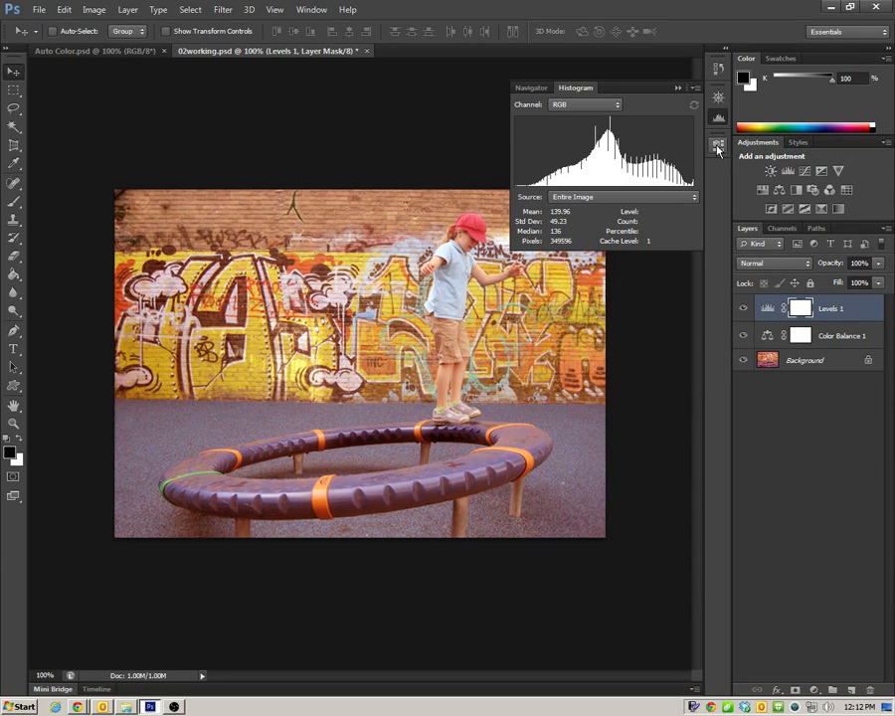
pyautogui.click(718, 144)
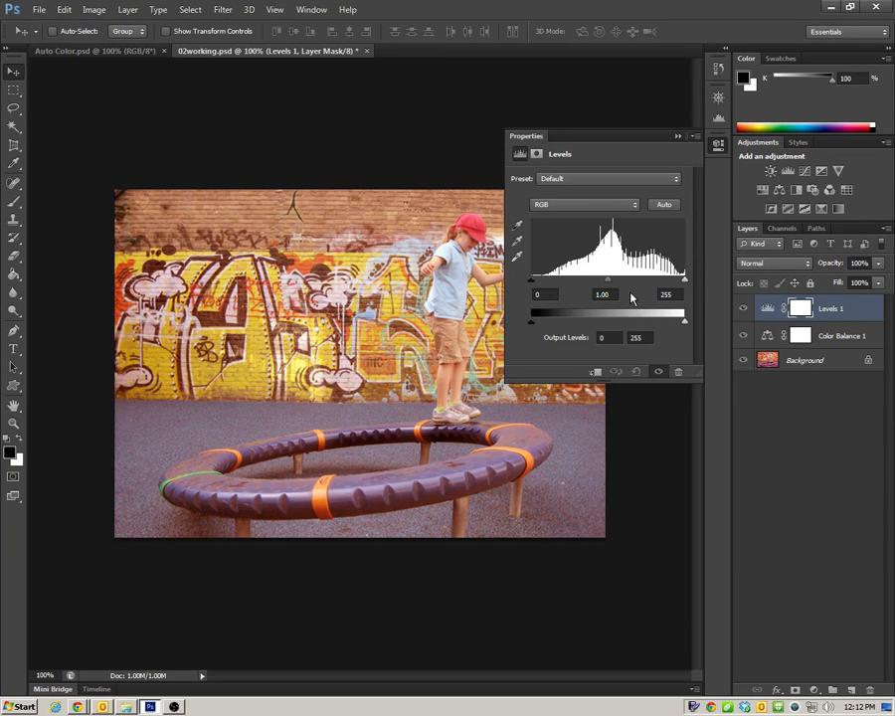
pyautogui.click(630, 203)
pyautogui.click(587, 220)
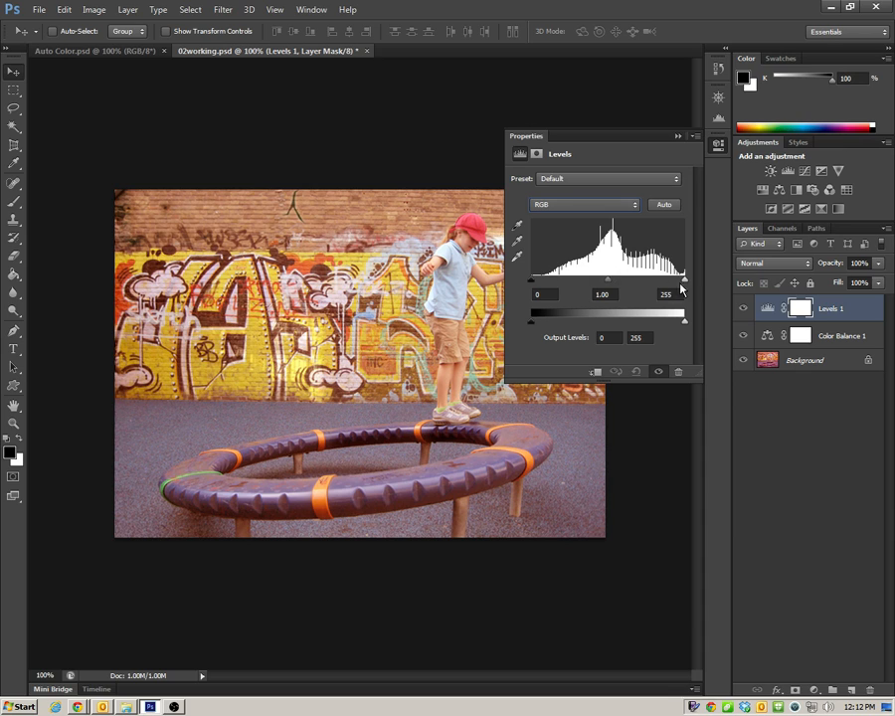
# Set the Levels input black point to about 15 and white point to about 242, and darken the midtones to about 0.95.
pyautogui.moveTo(531, 283)
pyautogui.mouseDown()
pyautogui.moveTo(560, 284)
pyautogui.moveTo(544, 285)
pyautogui.mouseUp()
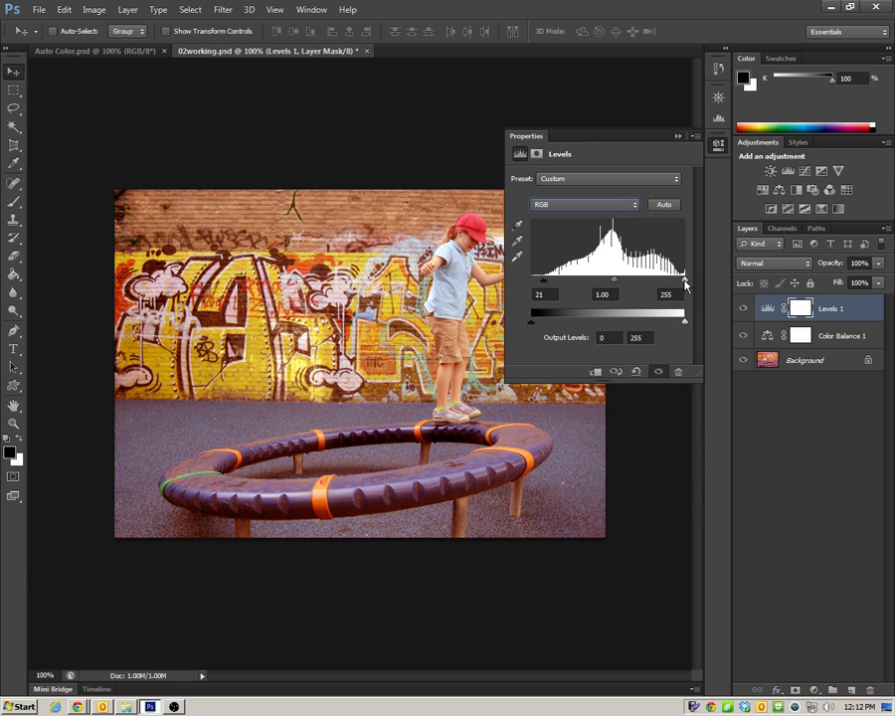
pyautogui.moveTo(680, 286)
pyautogui.mouseDown()
pyautogui.moveTo(666, 284)
pyautogui.moveTo(676, 285)
pyautogui.mouseUp()
pyautogui.moveTo(613, 285)
pyautogui.mouseDown()
pyautogui.moveTo(603, 285)
pyautogui.moveTo(622, 286)
pyautogui.moveTo(611, 283)
pyautogui.mouseUp()
pyautogui.moveTo(543, 284); pyautogui.dragTo(537, 284)
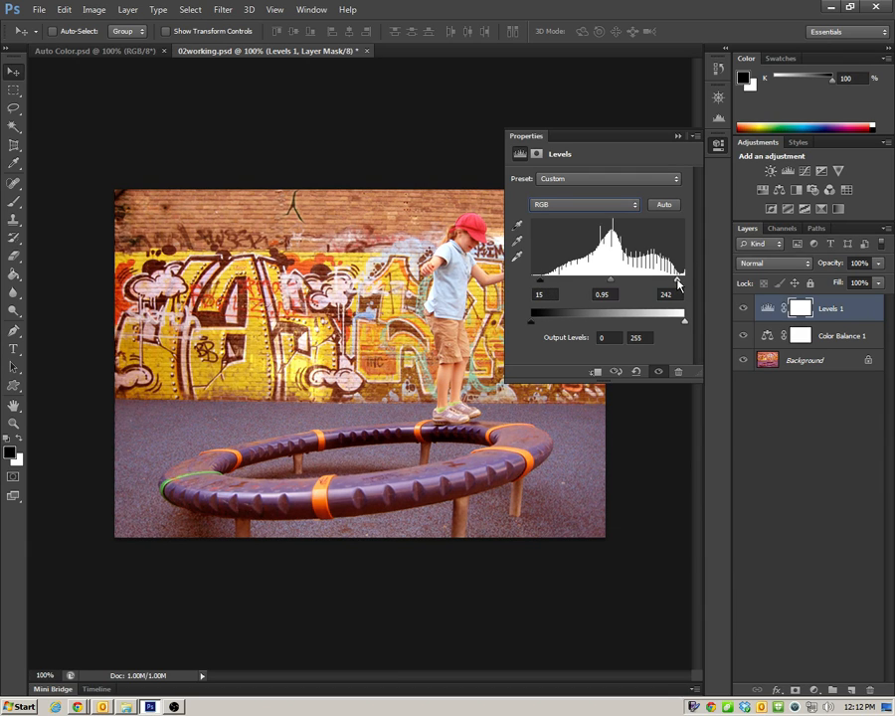
pyautogui.moveTo(676, 280); pyautogui.dragTo(680, 283)
pyautogui.moveTo(613, 283); pyautogui.dragTo(610, 284)
pyautogui.moveTo(680, 286); pyautogui.dragTo(676, 286)
pyautogui.click(719, 150)
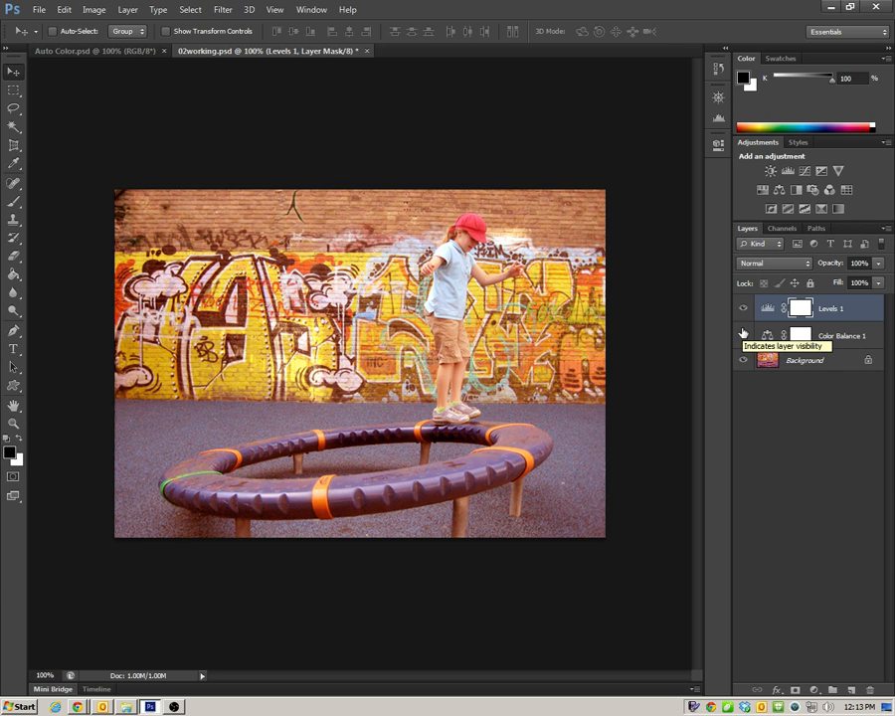
# Save 02working.psd in Photoshop format with Maximize Compatibility enabled.
pyautogui.click(40, 12)
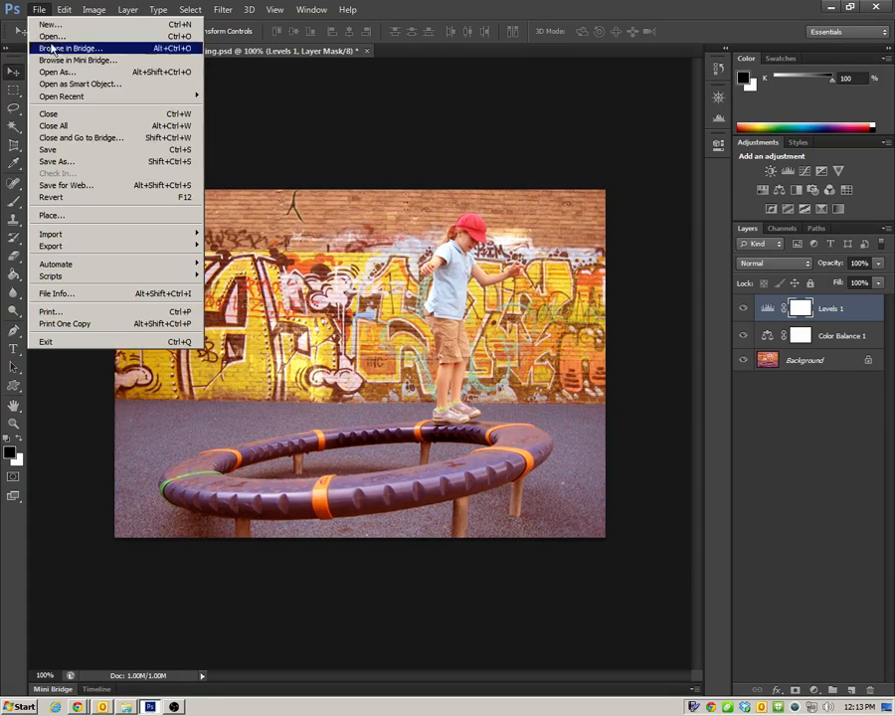
pyautogui.click(93, 153)
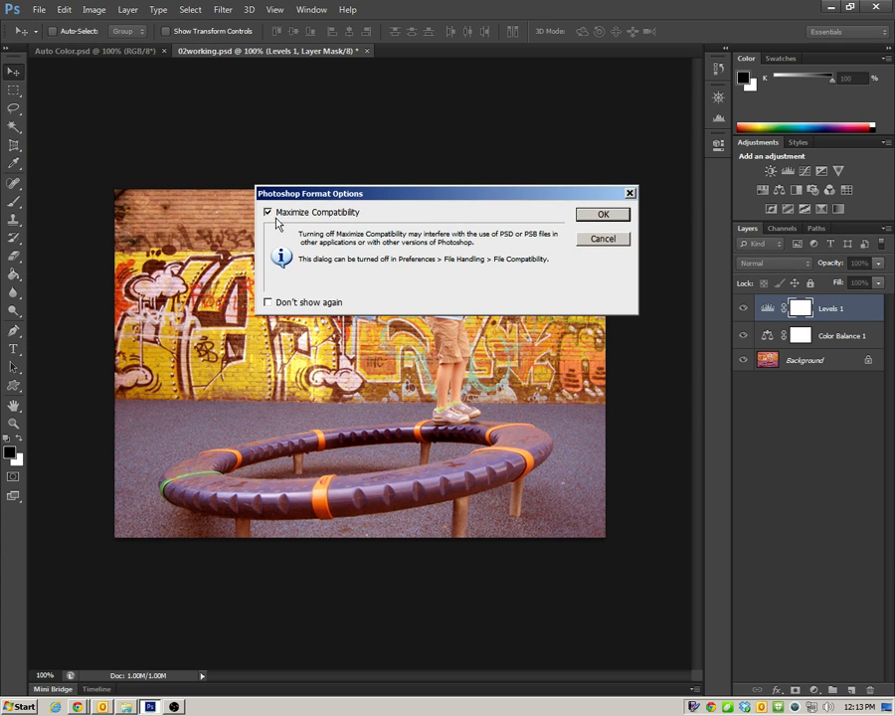
pyautogui.click(597, 215)
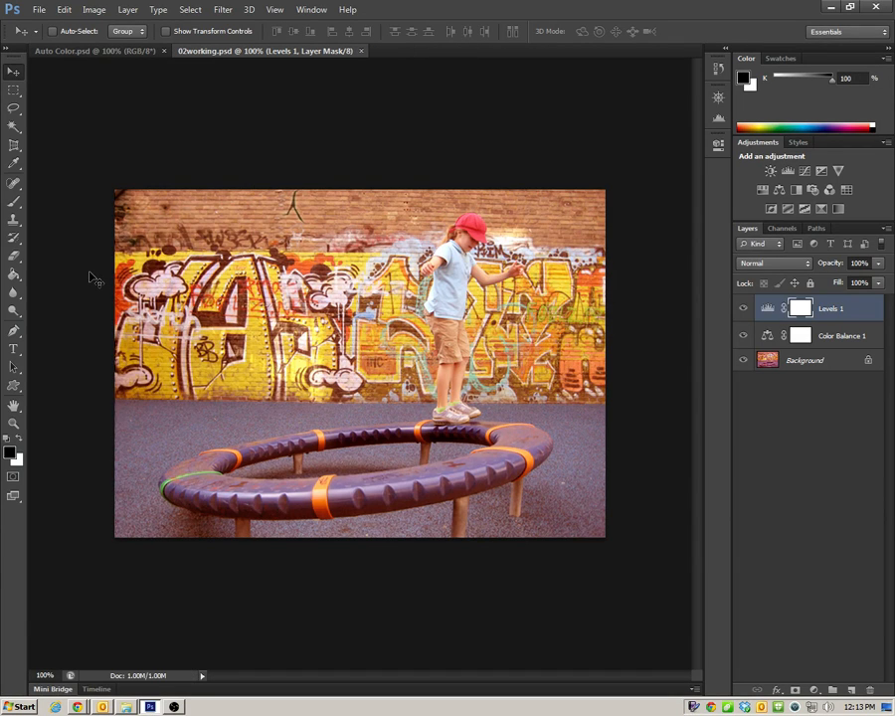